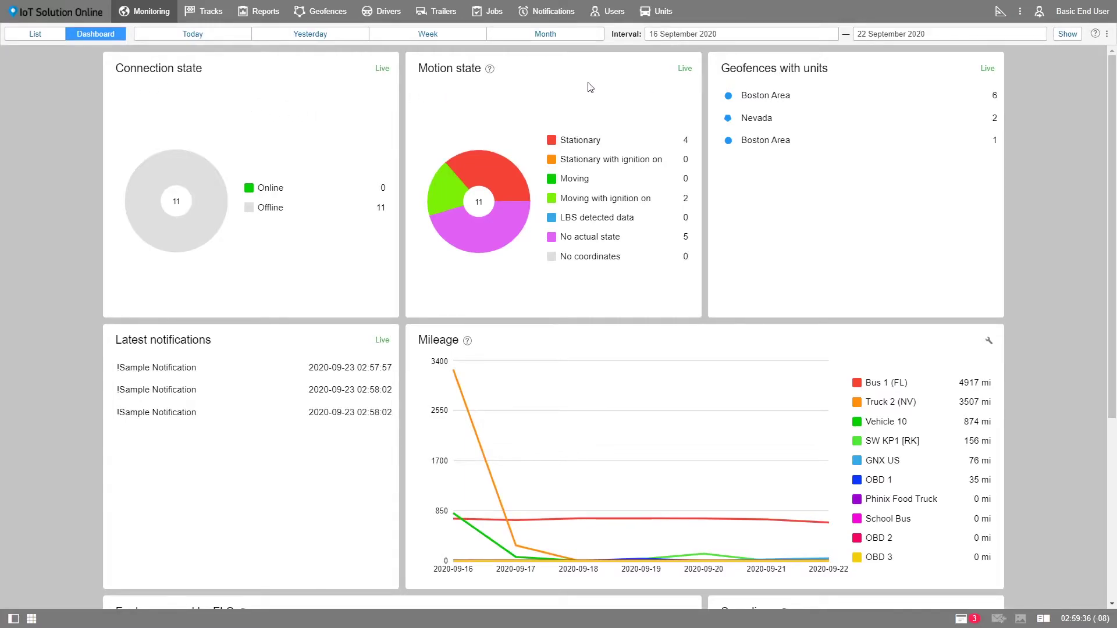
Scroll the dashboard and switch twice between the unit list/map view and the dashboard panels.
scroll(498, 309, "down", 2)
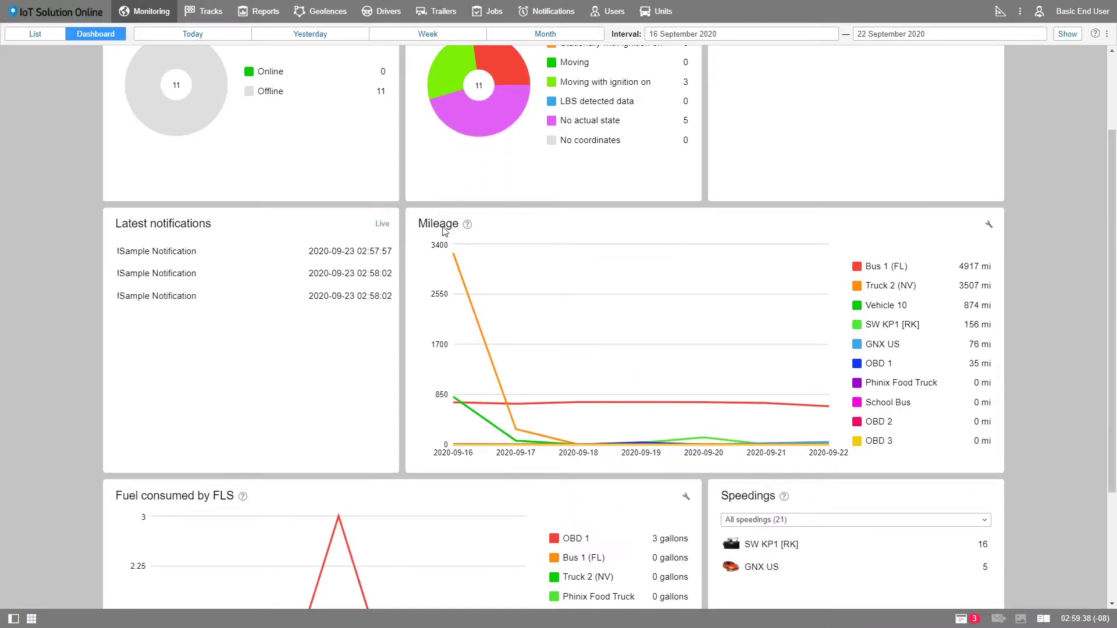
scroll(446, 233, "down", 2)
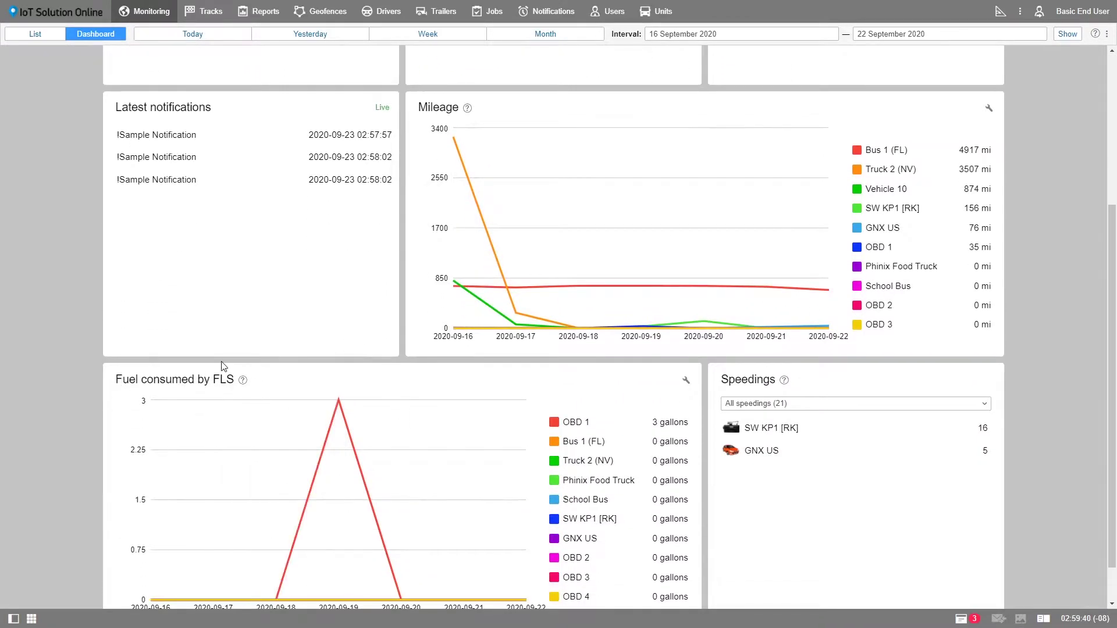
scroll(372, 288, "up", 4)
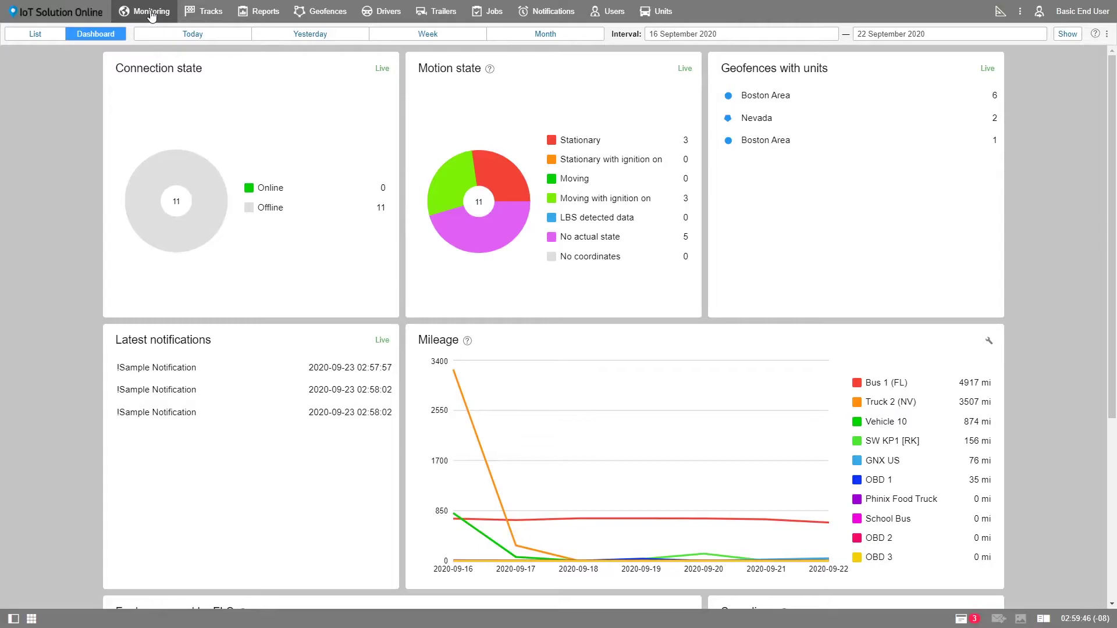
left_click(40, 36)
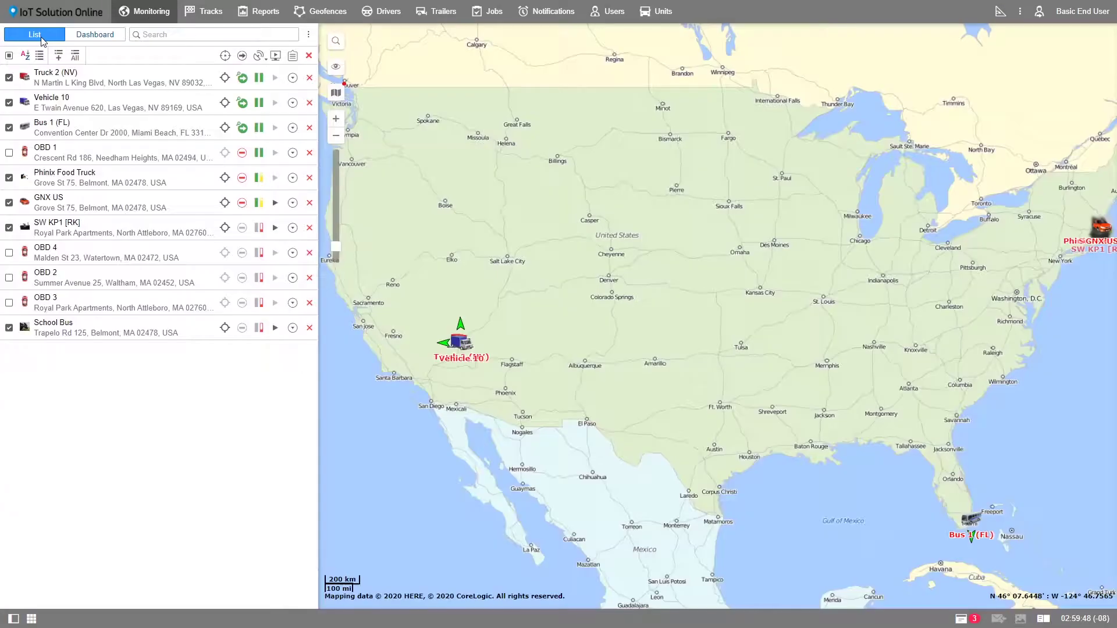
left_click(87, 36)
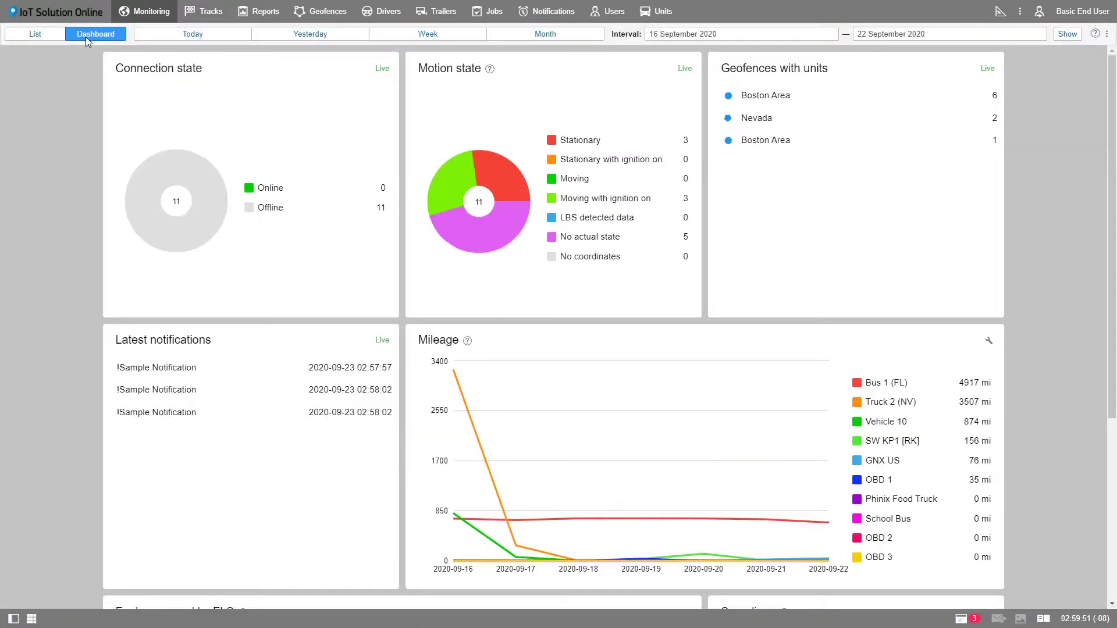
left_click(35, 36)
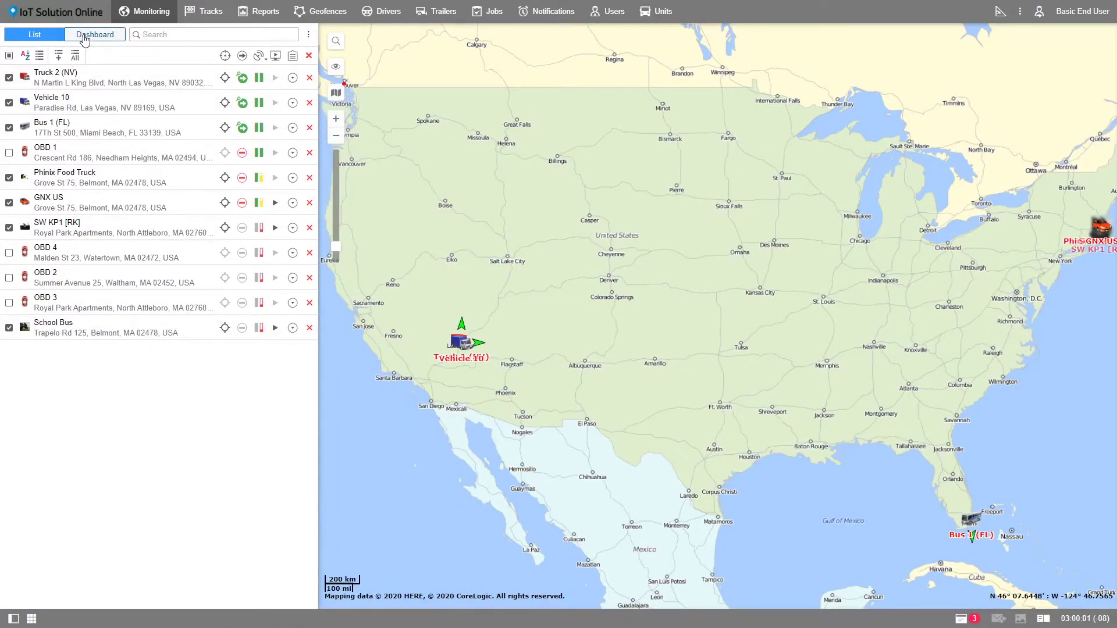
left_click(83, 36)
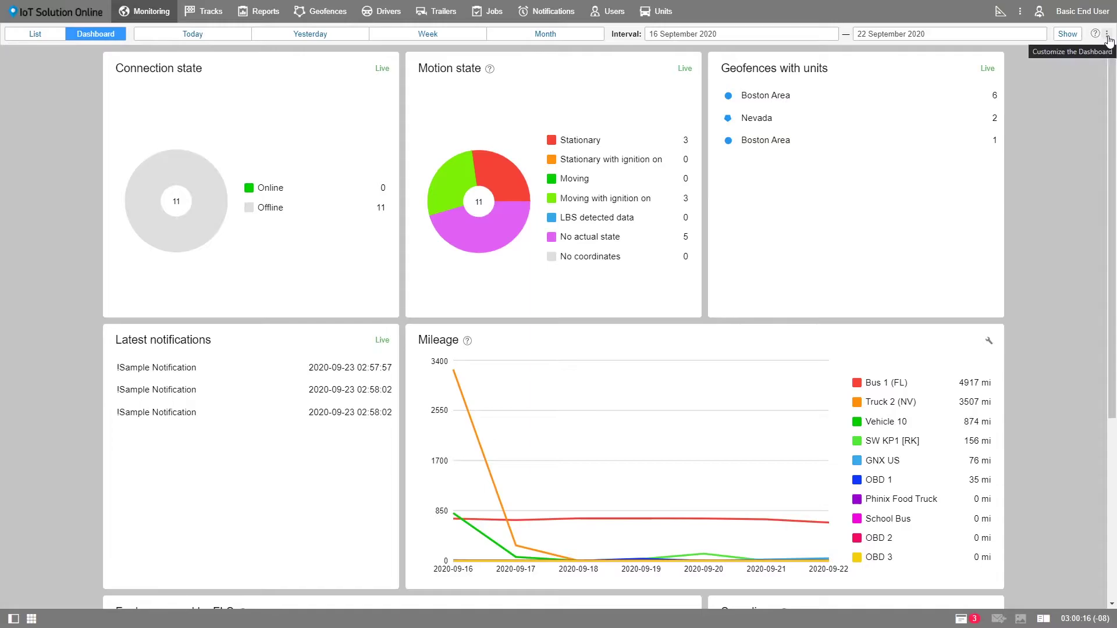
Hide the Connection state, Motion state, Geofences and Notifications panels, then show all four again.
left_click(1108, 36)
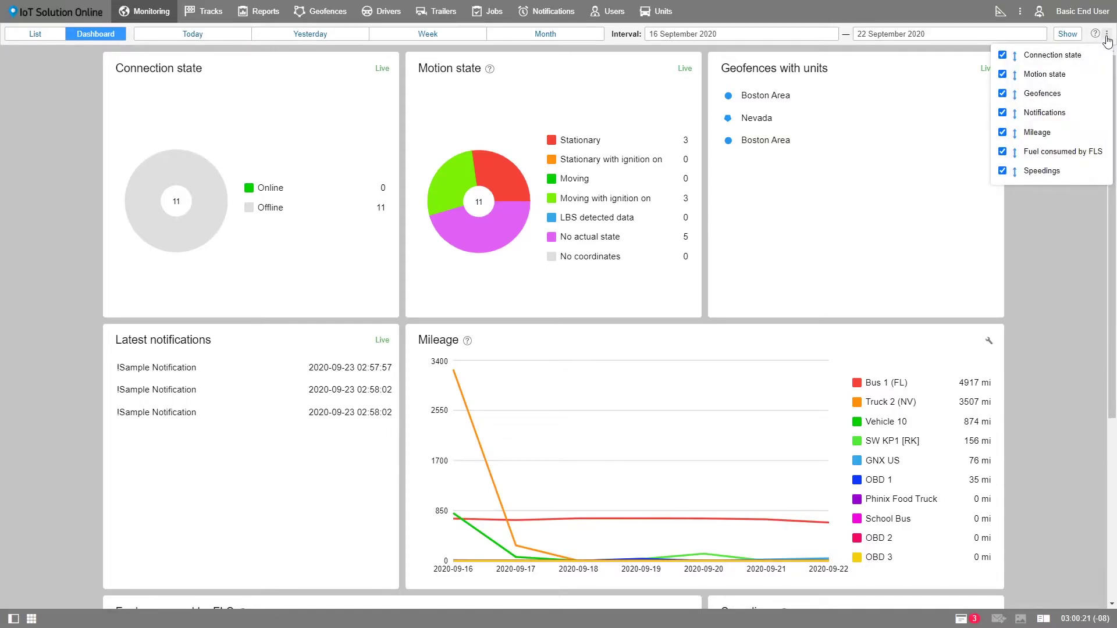
mouse_move(1015, 56)
left_mouse_down()
mouse_move(1018, 133)
mouse_move(1016, 58)
left_mouse_up()
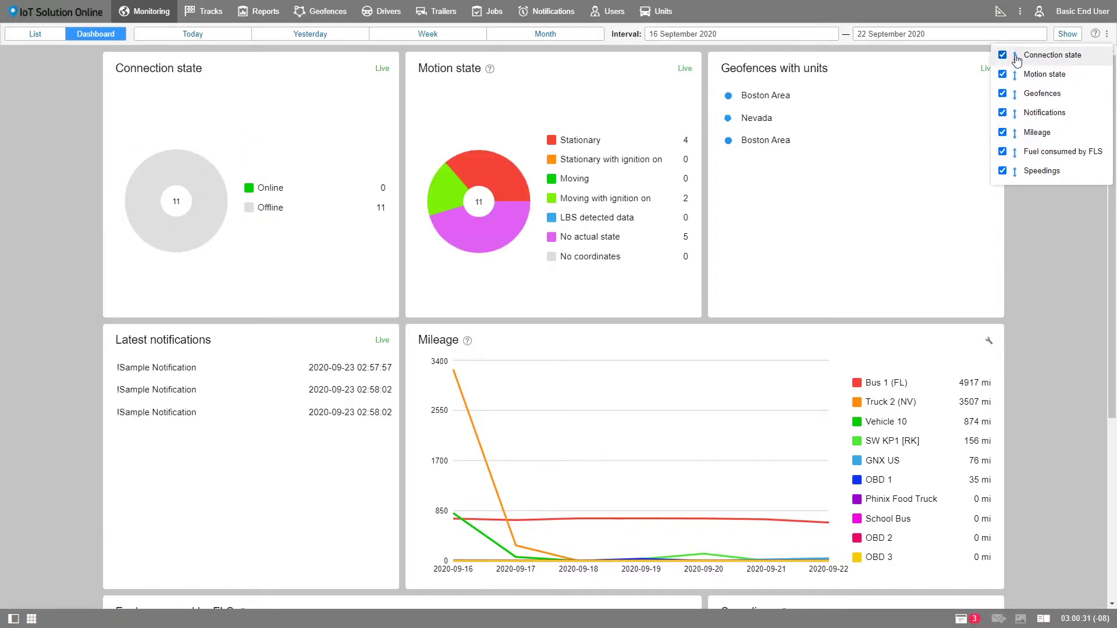
left_click(1002, 55)
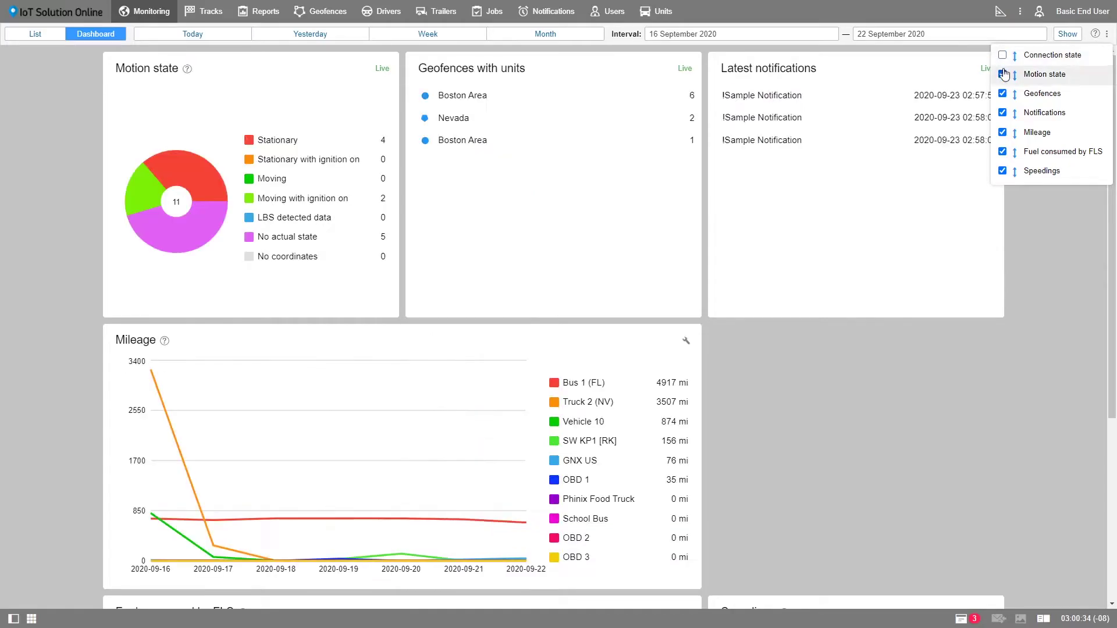
left_click(1002, 74)
left_click(1002, 93)
left_click(1002, 113)
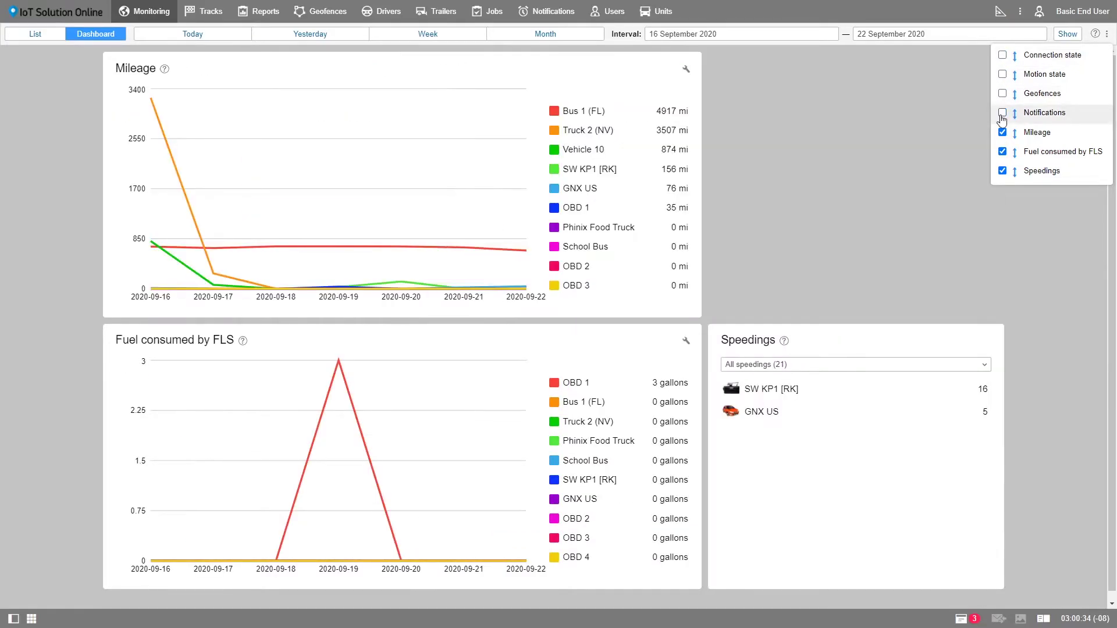
left_click(1002, 113)
left_click(1002, 93)
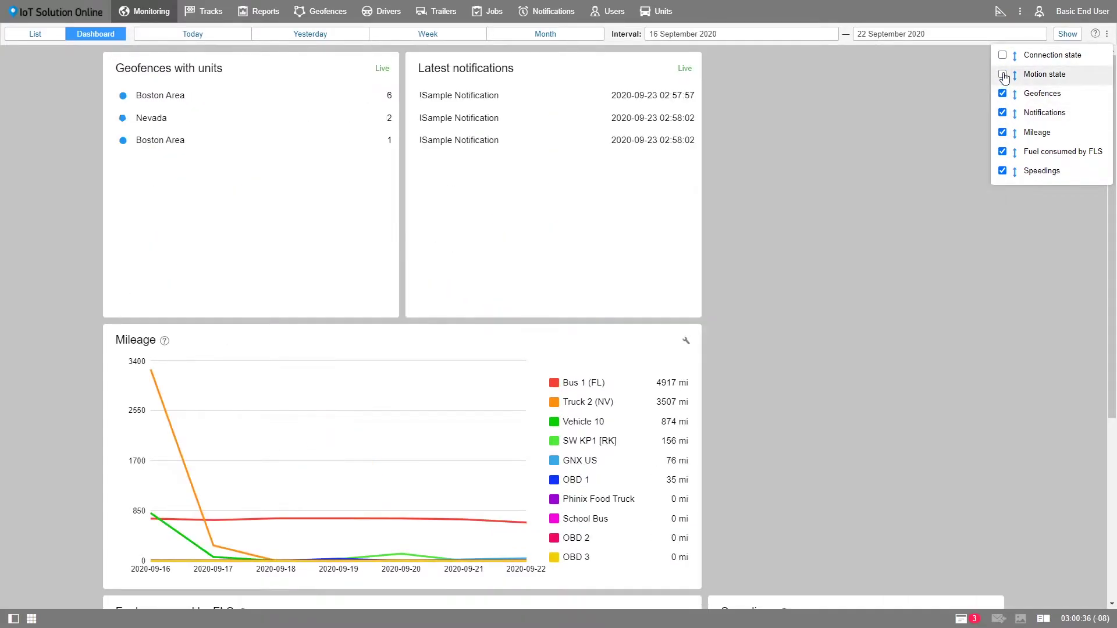
left_click(1002, 73)
left_click(1002, 54)
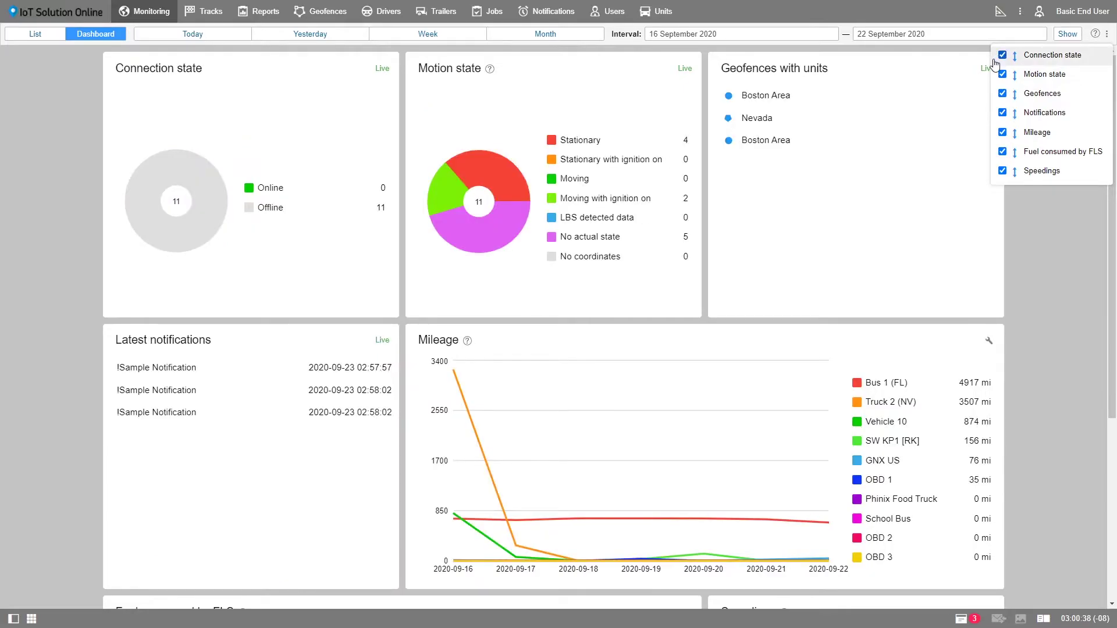
left_click(398, 70)
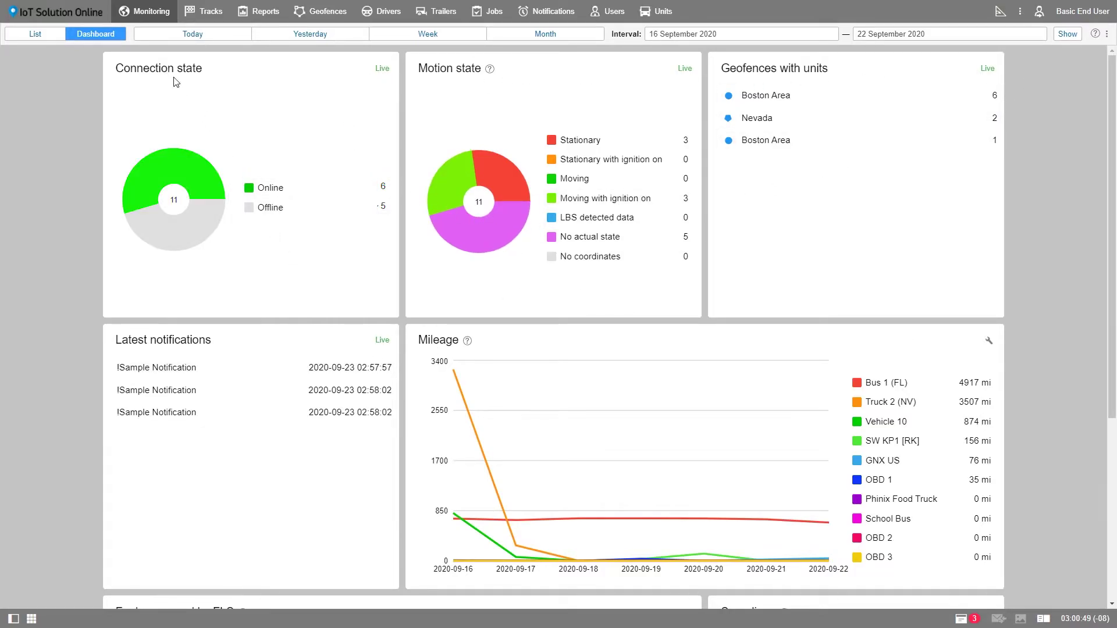
Drill into the six online units, five units with no state, Boston Area units and first Speeding notification.
left_click(265, 189)
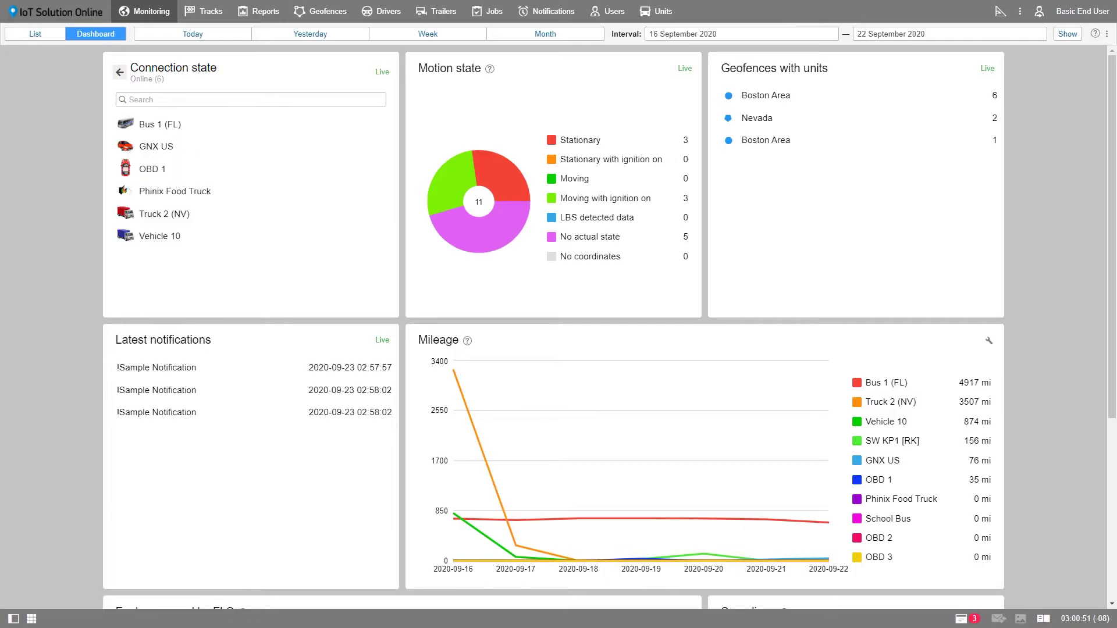
left_click(120, 72)
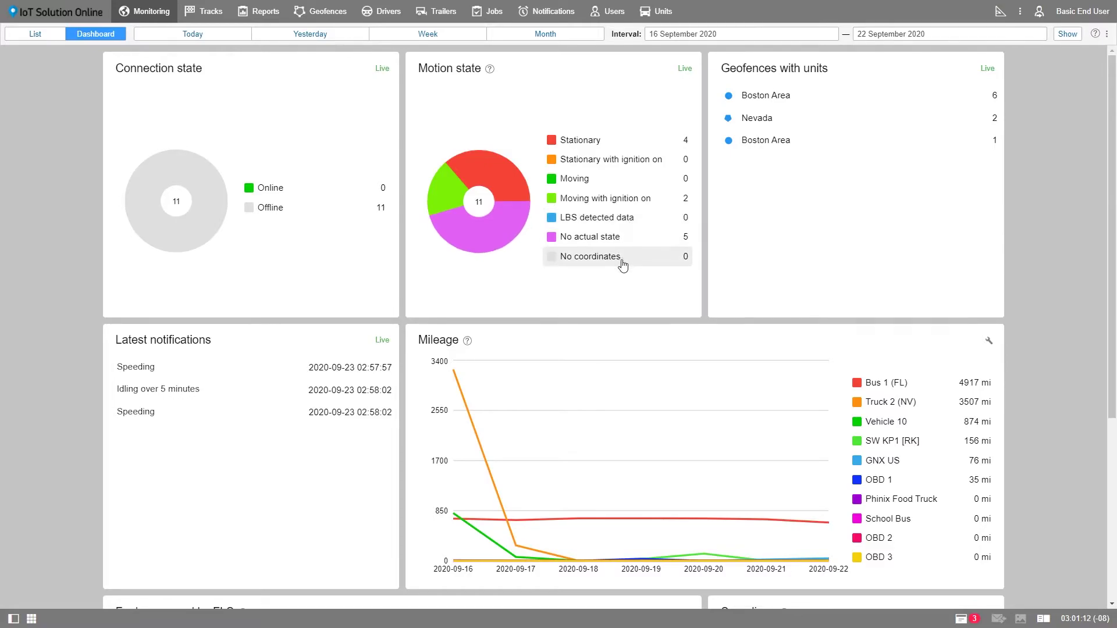
left_click(623, 239)
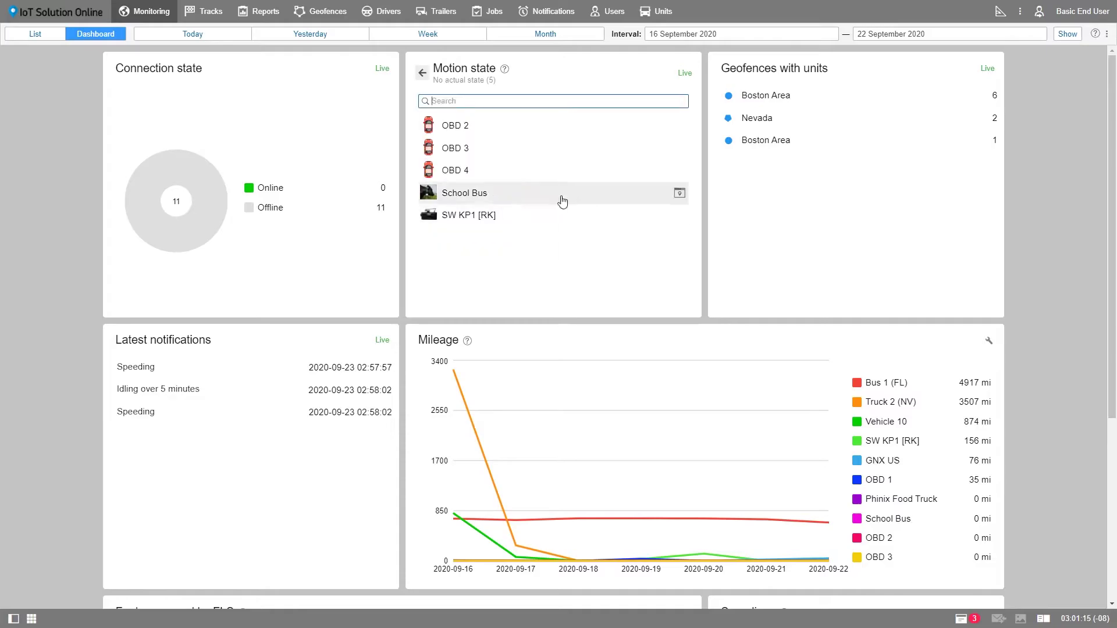
left_click(423, 74)
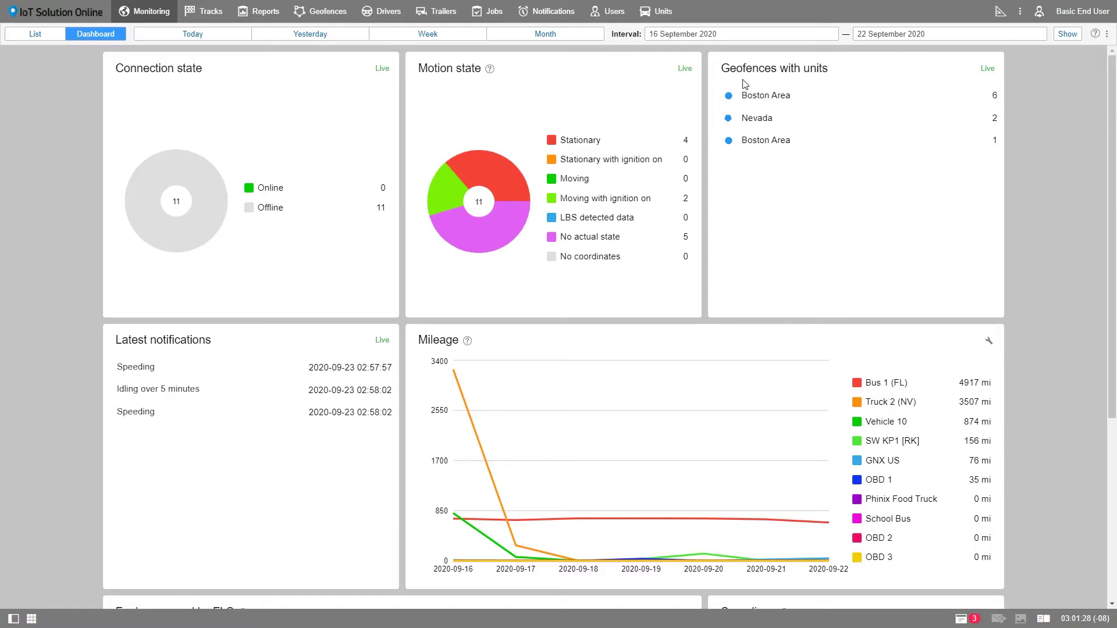
left_click(841, 100)
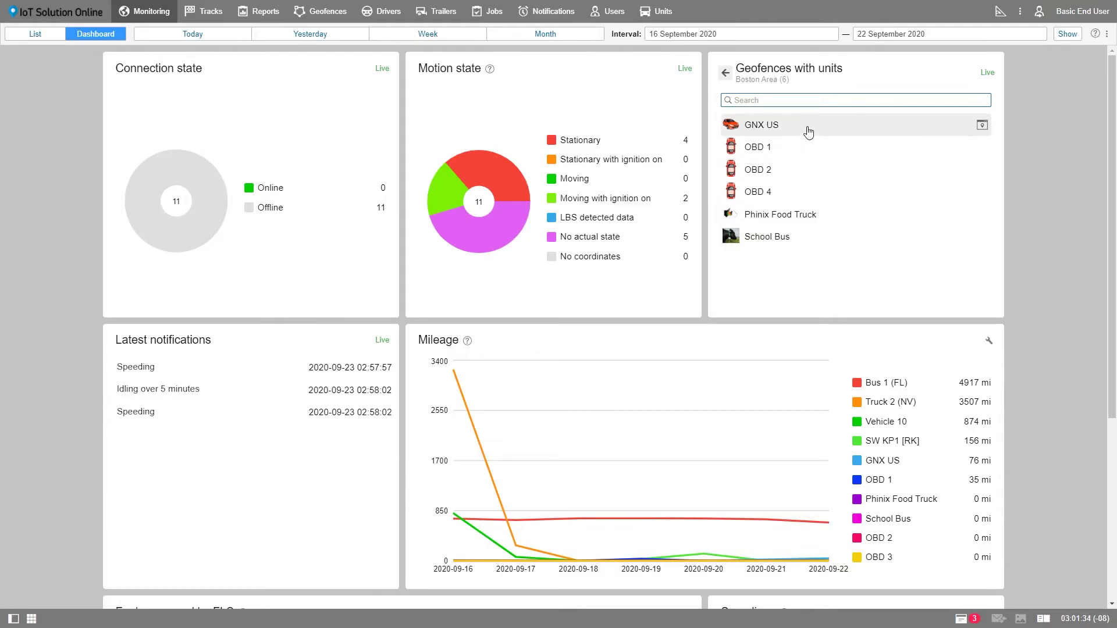
left_click(726, 74)
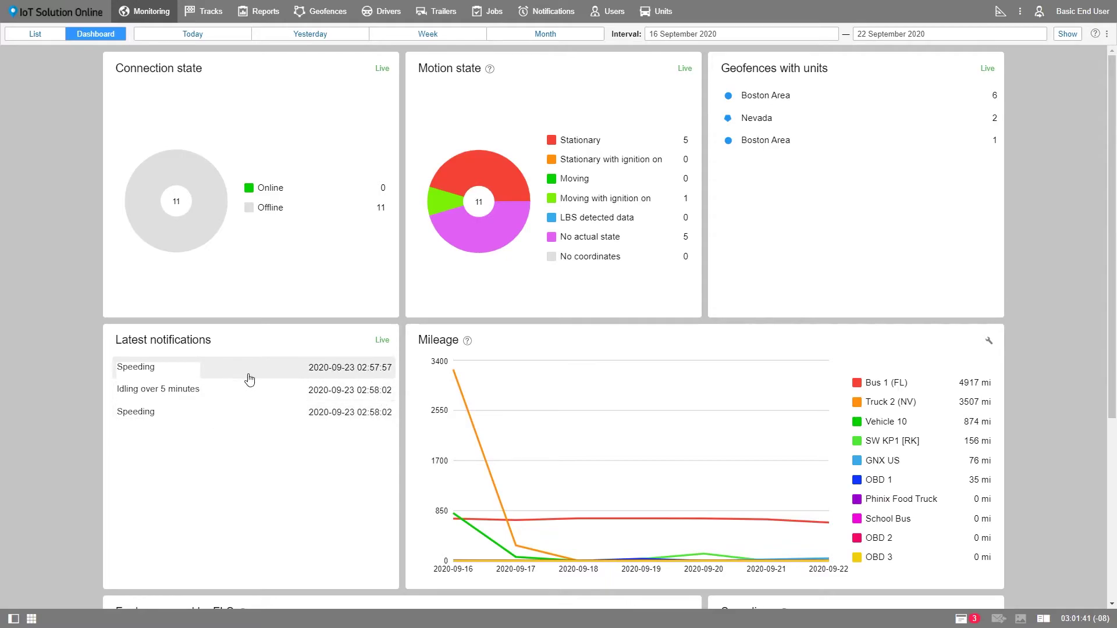
left_click(208, 381)
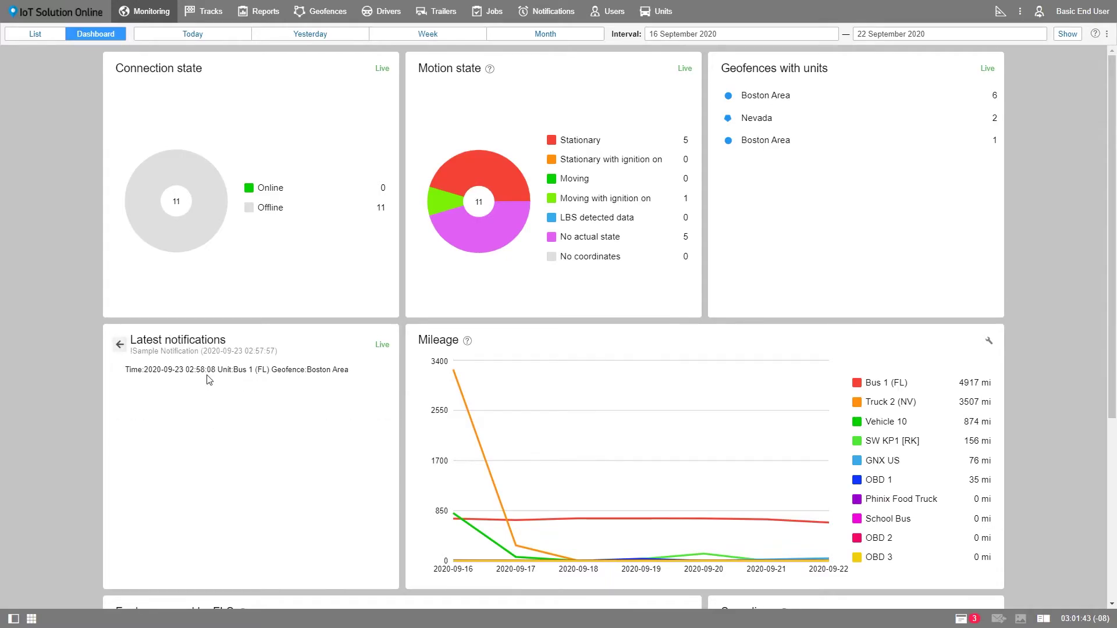
left_click(122, 348)
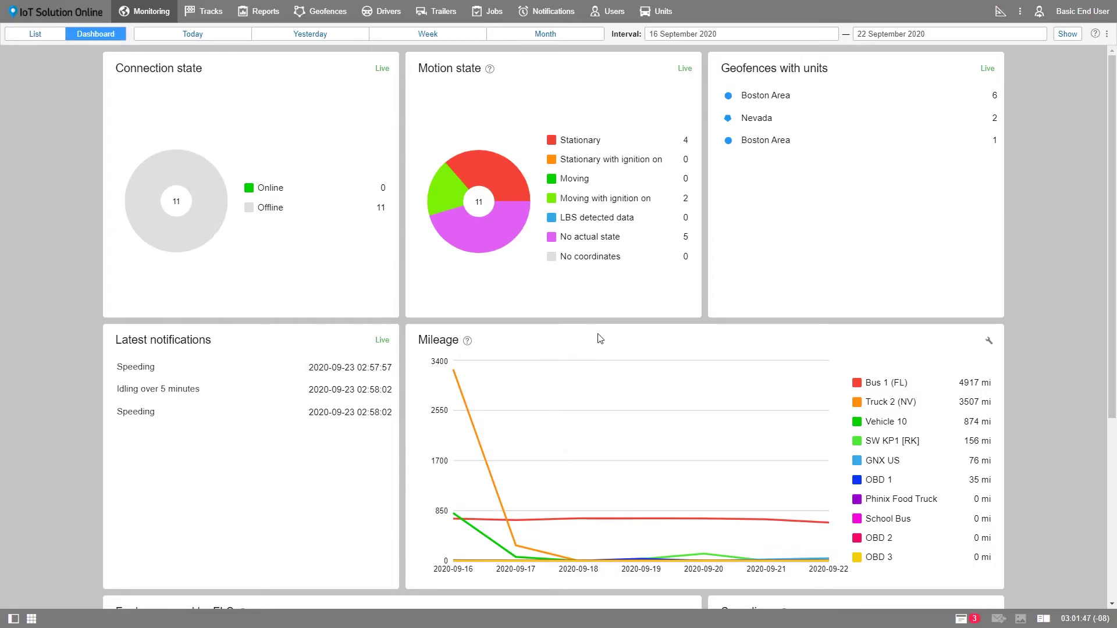
Change the interval start to 04 September 2020 and reload the dashboard charts.
scroll(600, 338, "down", 2)
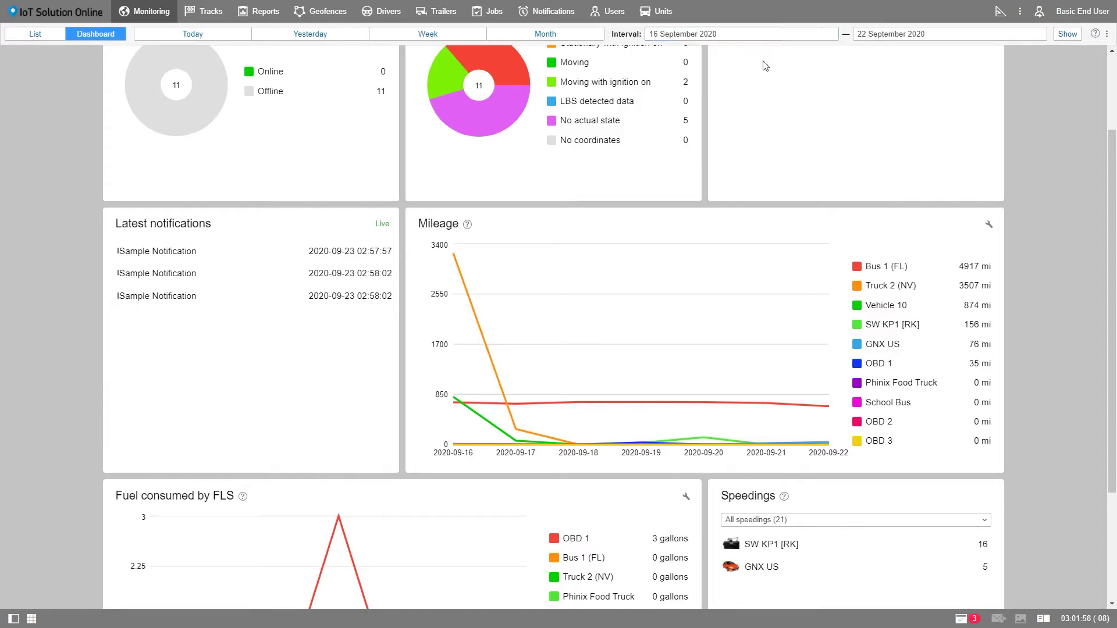
left_click(763, 34)
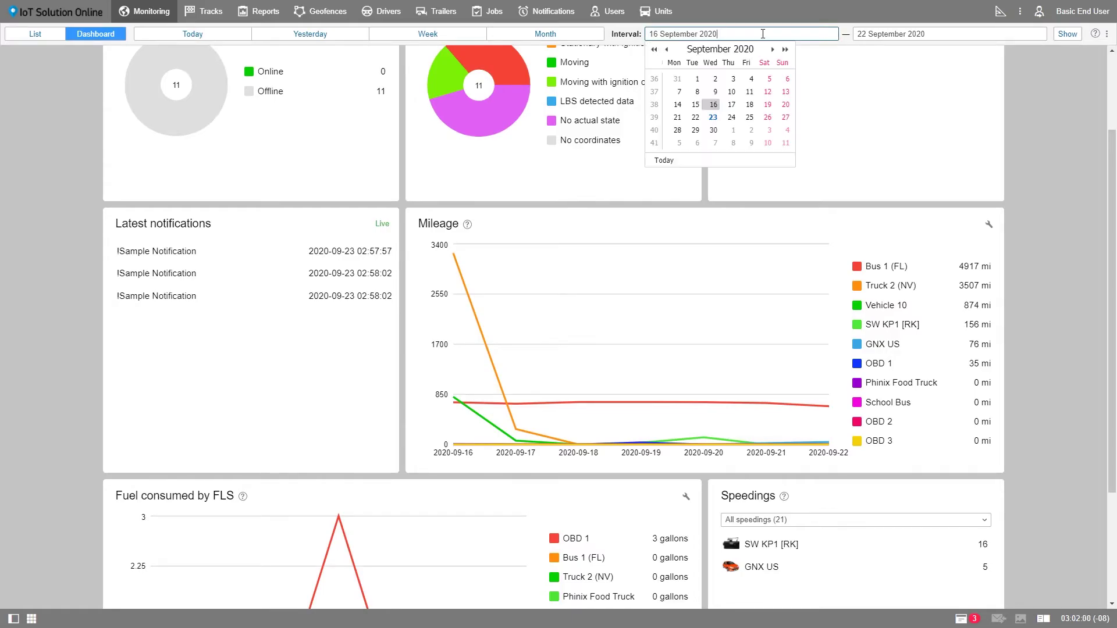
left_click(751, 80)
left_click(1076, 33)
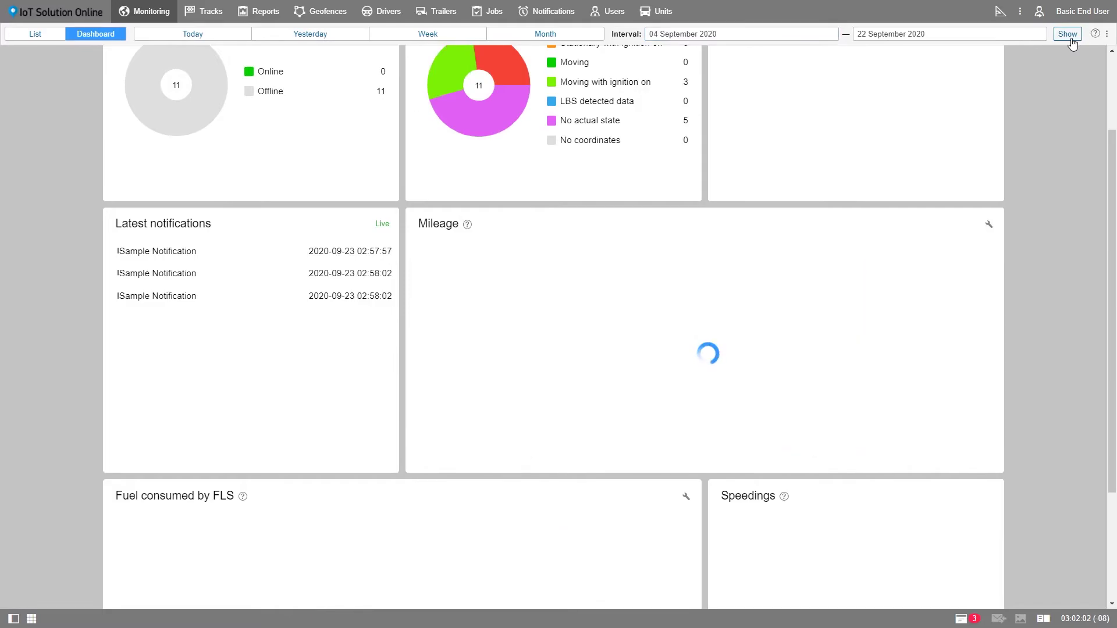
mouse_move(617, 254)
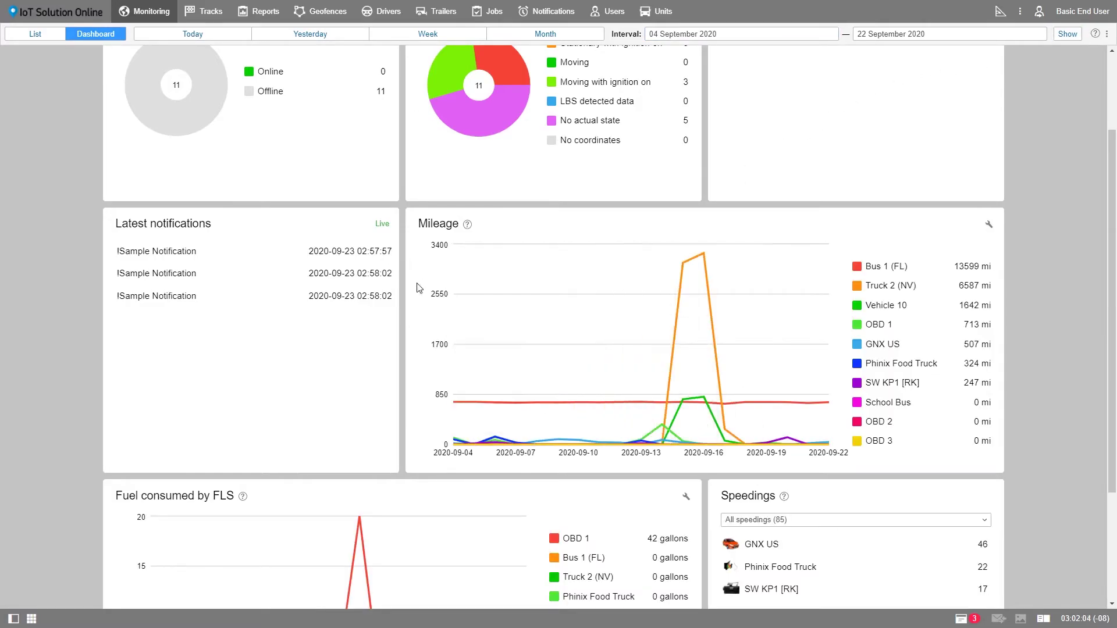
scroll(382, 317, "down", 2)
scroll(383, 319, "down", 1)
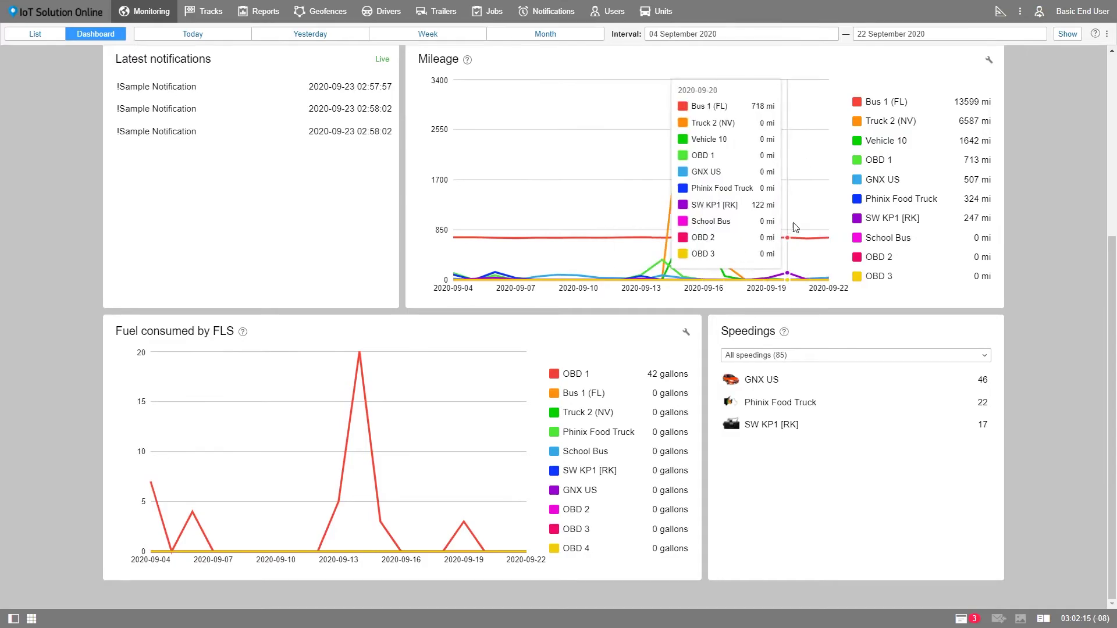
Uncheck OBD 2 in the Mileage widget's units, then view the Fuel consumed by FLS unit choice unchanged.
left_click(993, 62)
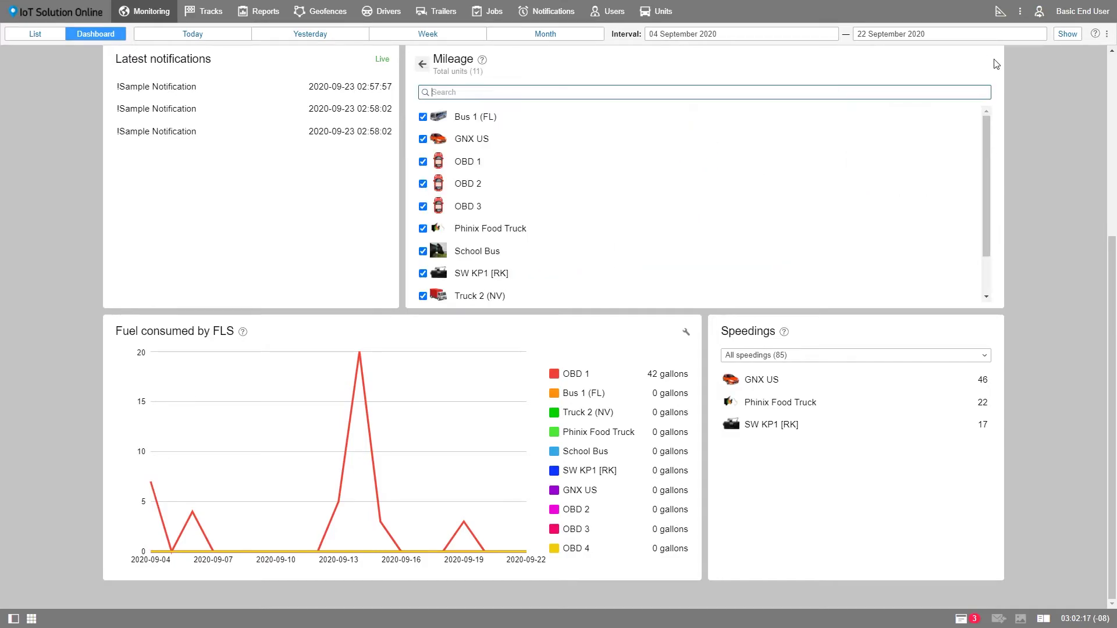
left_click(423, 184)
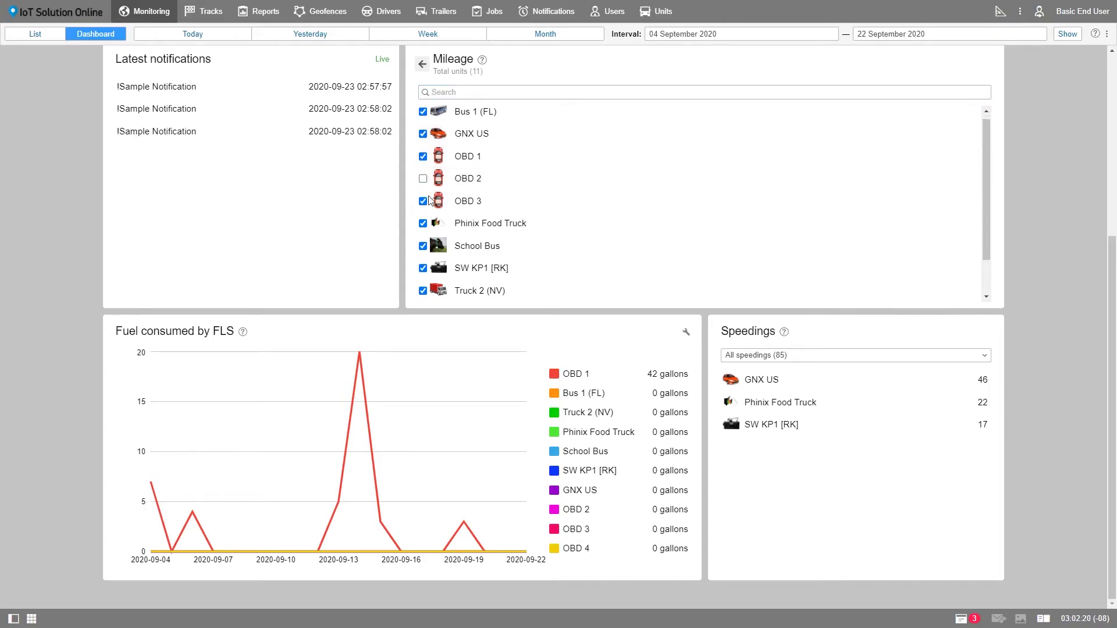
scroll(431, 204, "down", 2)
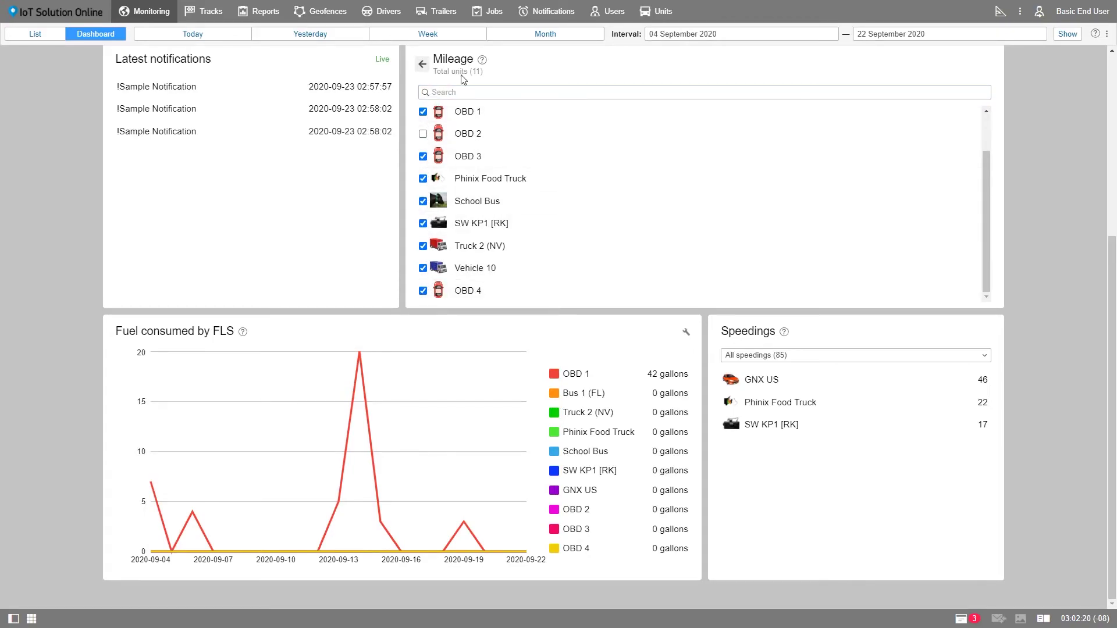
left_click(422, 64)
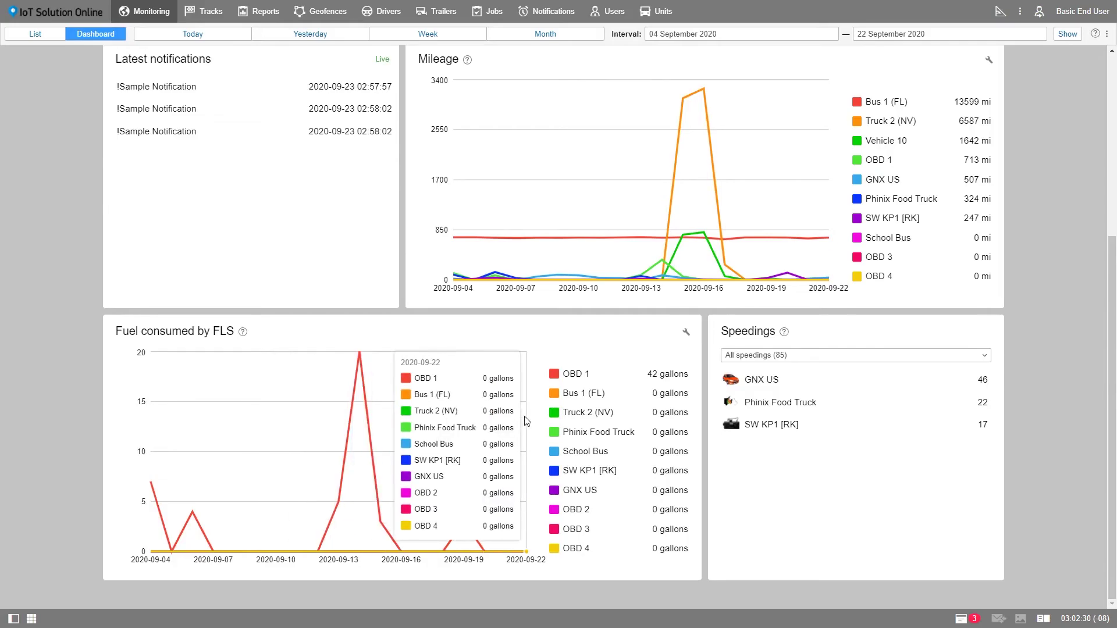
left_click(687, 334)
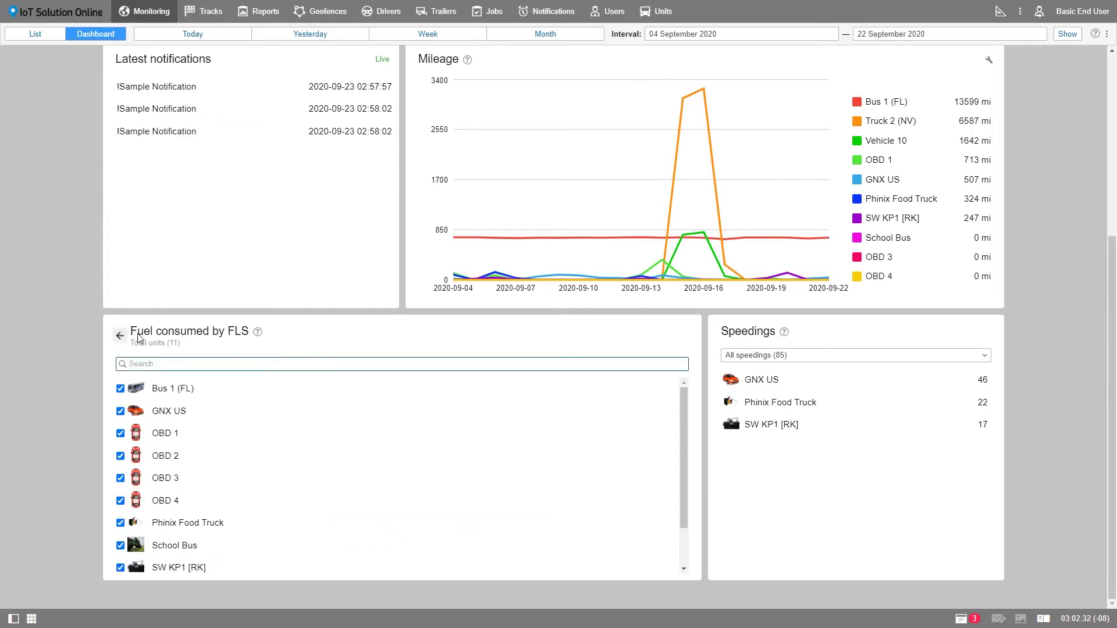
left_click(123, 343)
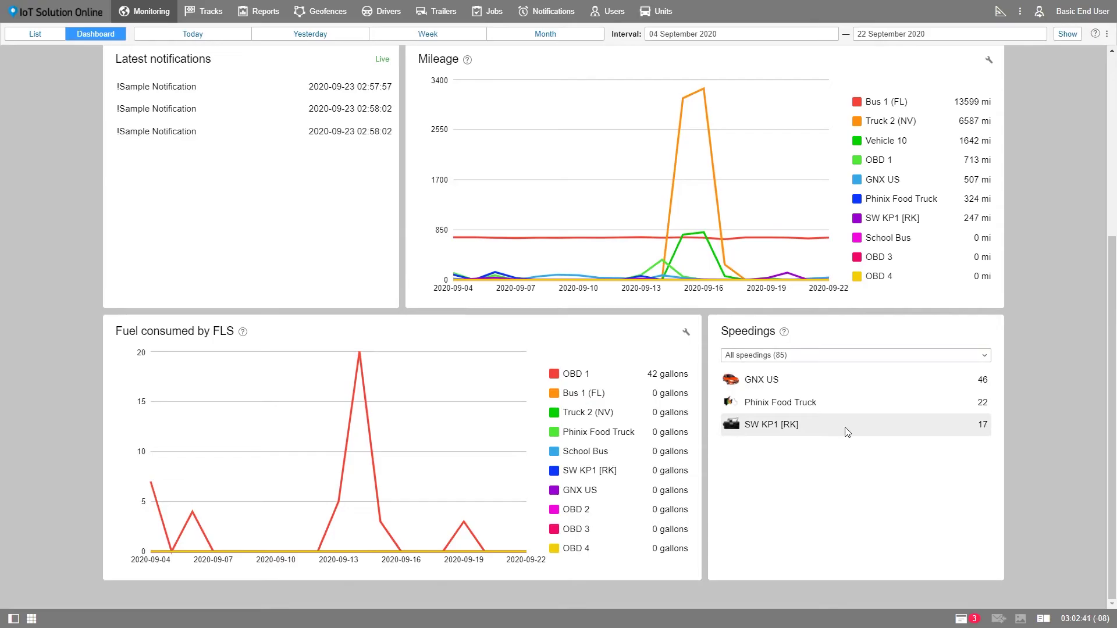
left_click(844, 358)
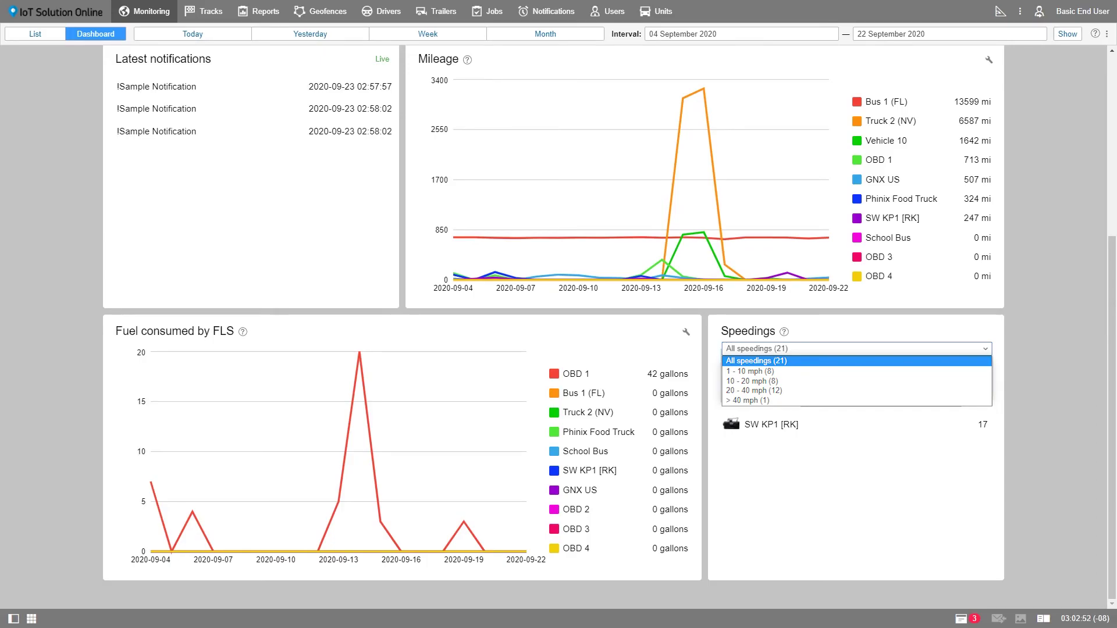
left_click(818, 467)
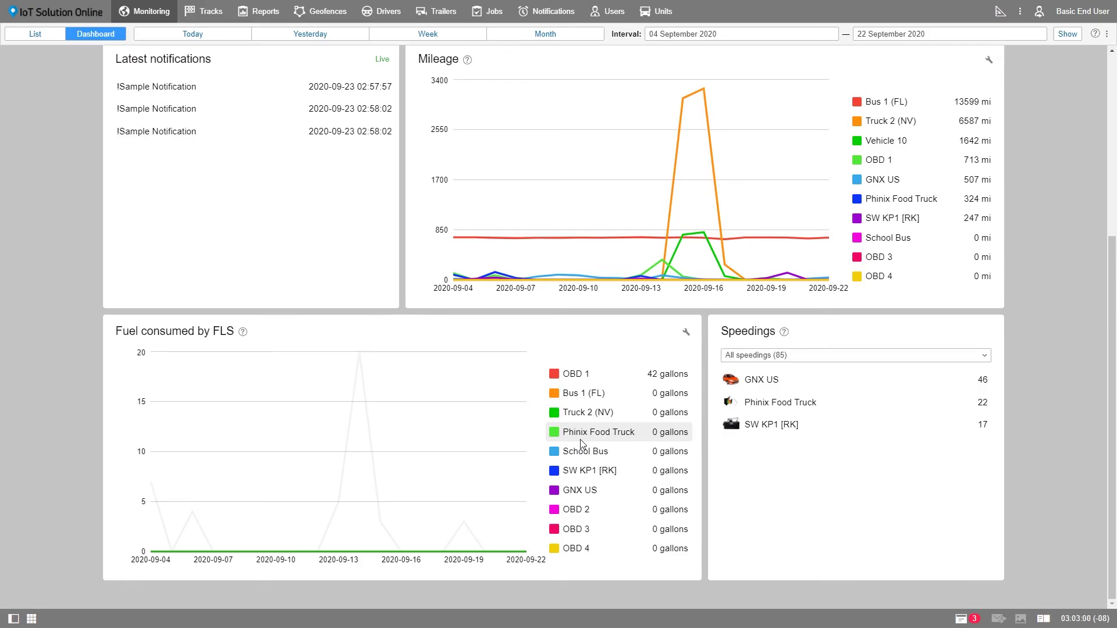
scroll(504, 419, "up", 3)
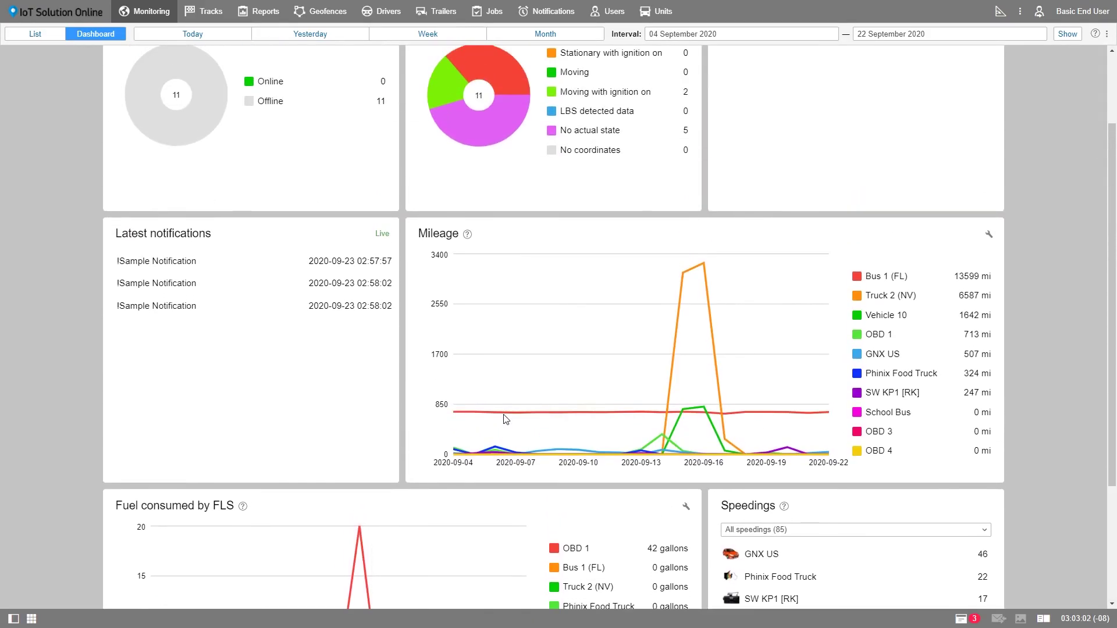
scroll(505, 419, "up", 2)
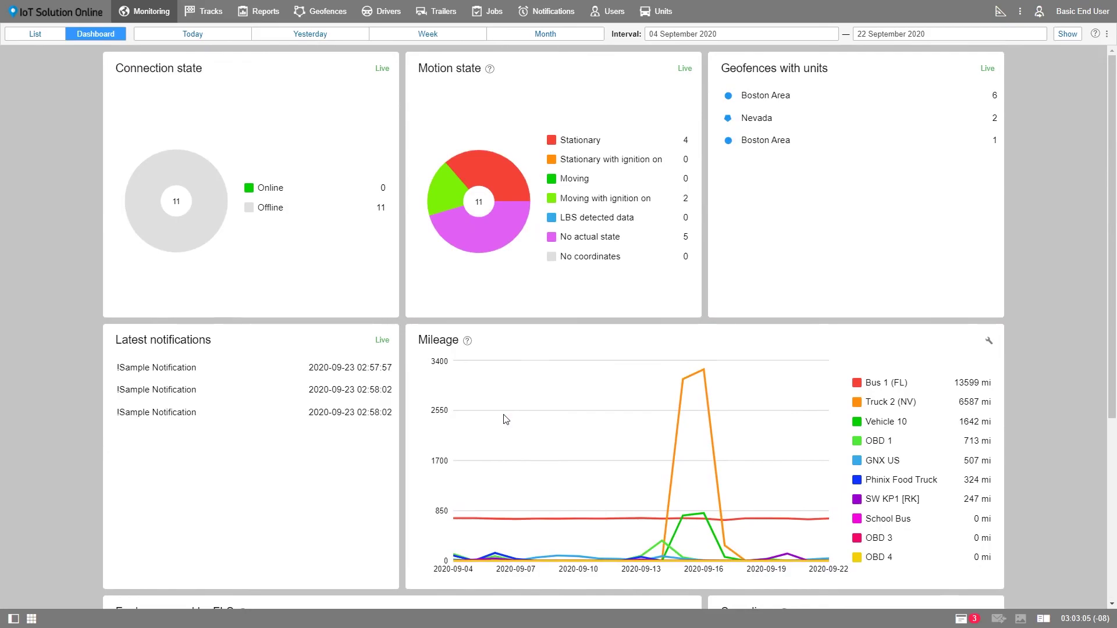
scroll(505, 419, "down", 5)
scroll(474, 387, "up", 3)
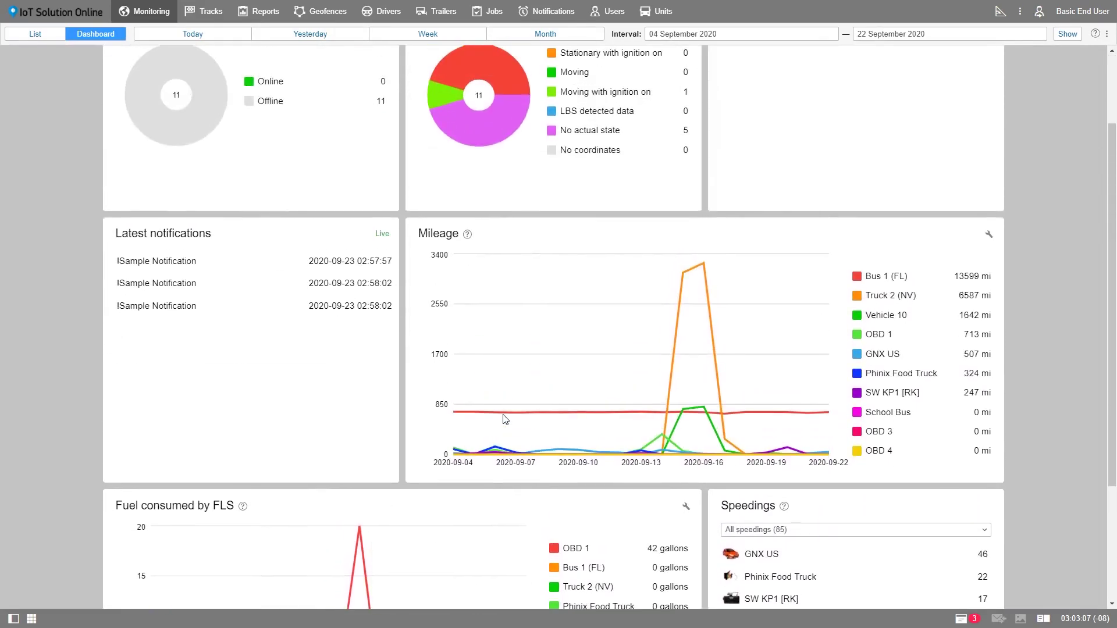